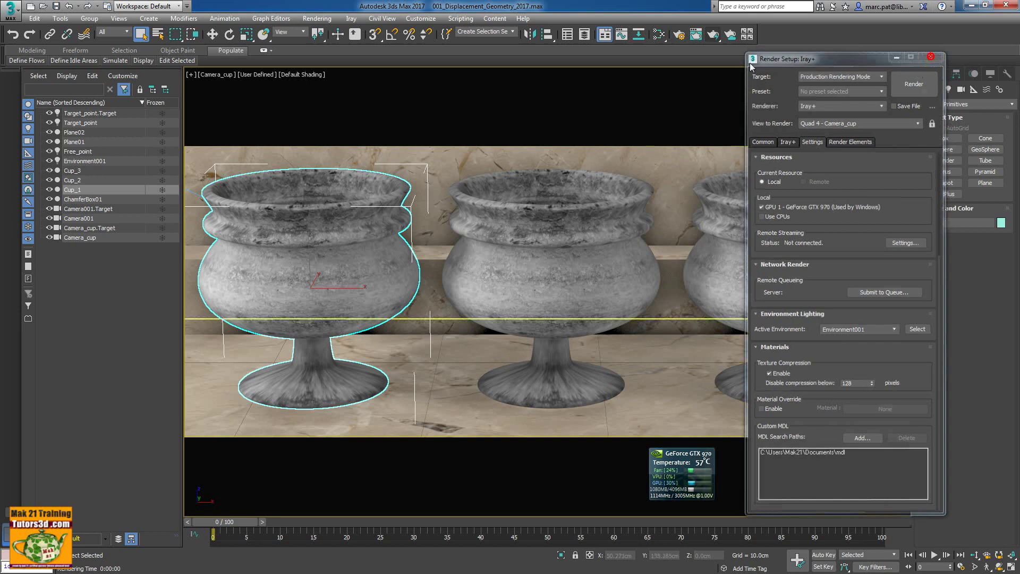
Close Render Setup and bring up Cup_1's Object Properties.
left_click(931, 55)
right_click(349, 239)
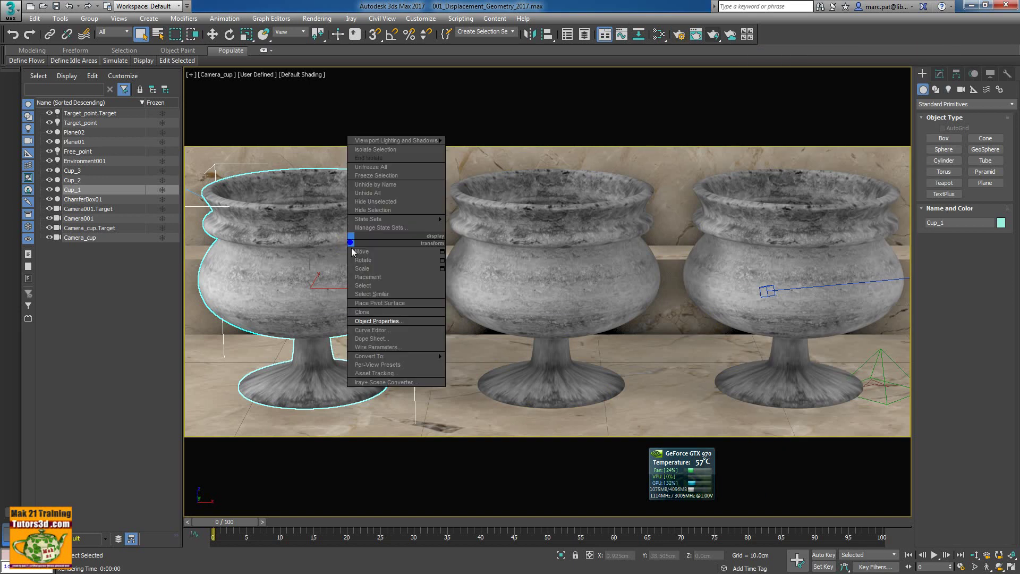
left_click(376, 323)
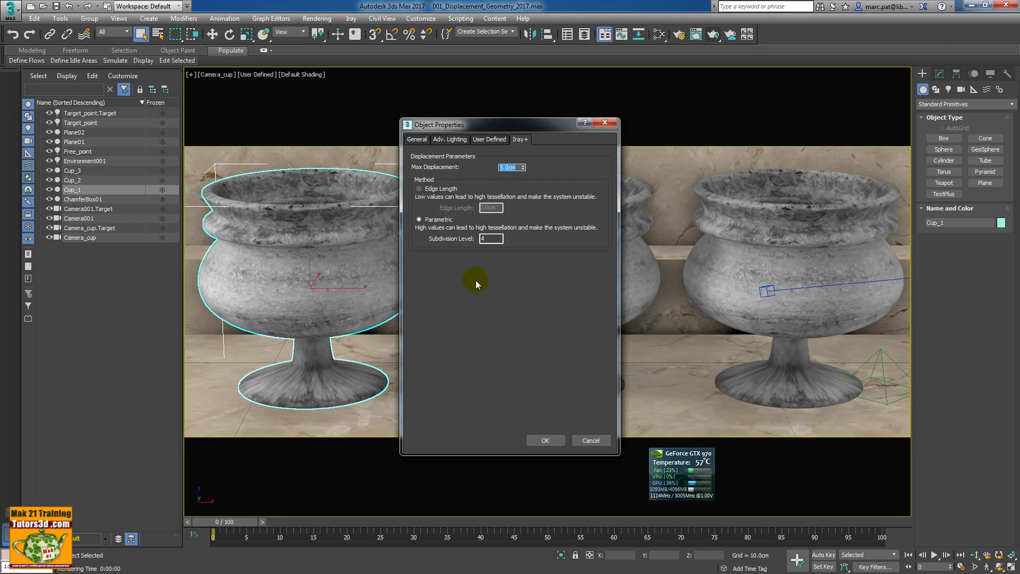
Set Cup_1's Iray+ displacement to 1.0cm maximum with 2.0cm edge length, and apply.
type("1")
key("Return")
left_click(506, 170)
left_click(435, 191)
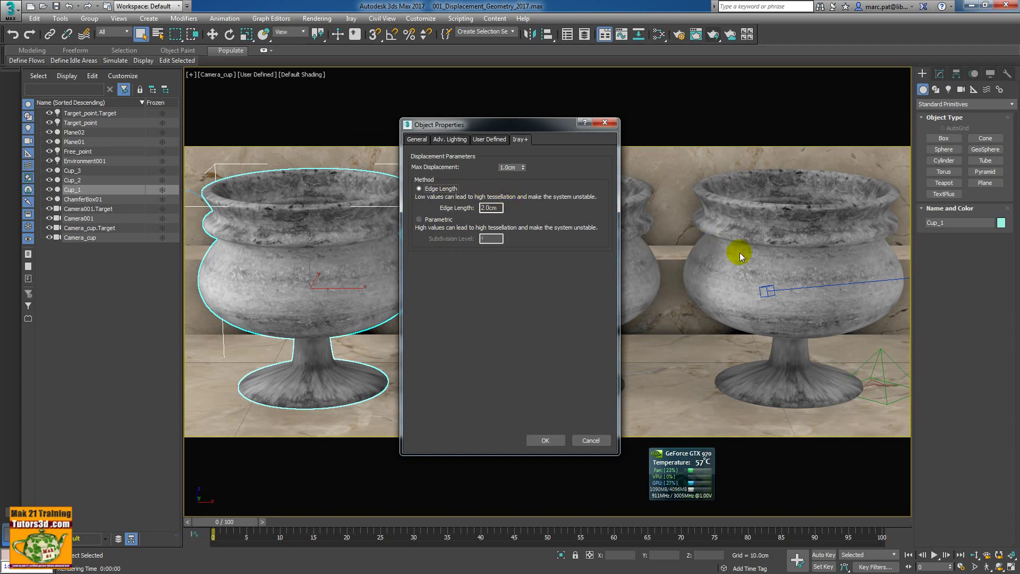
left_click(605, 122)
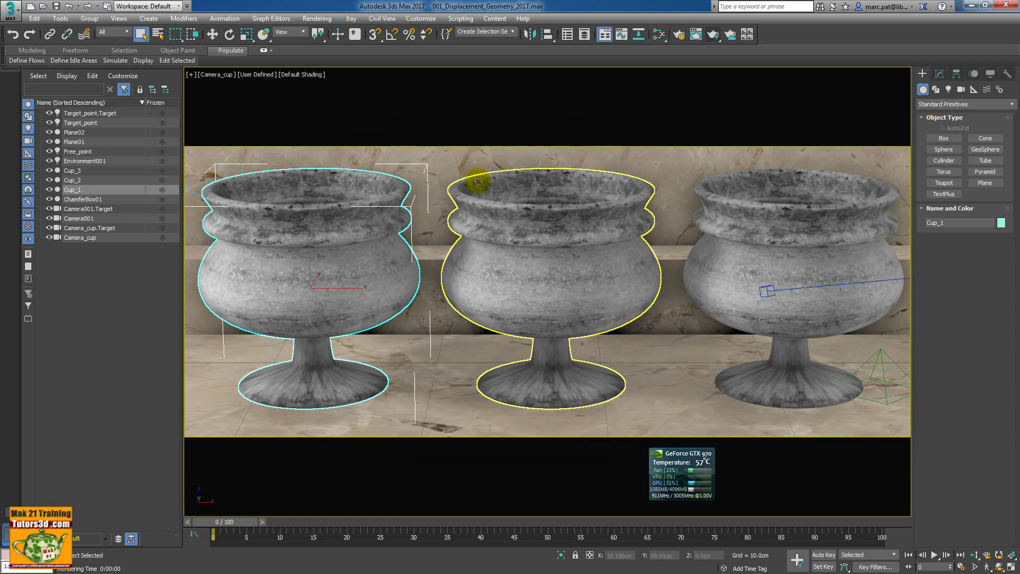
Turn on Edged Faces and recheck Cup_1's General and Iray+ object properties.
key("F4")
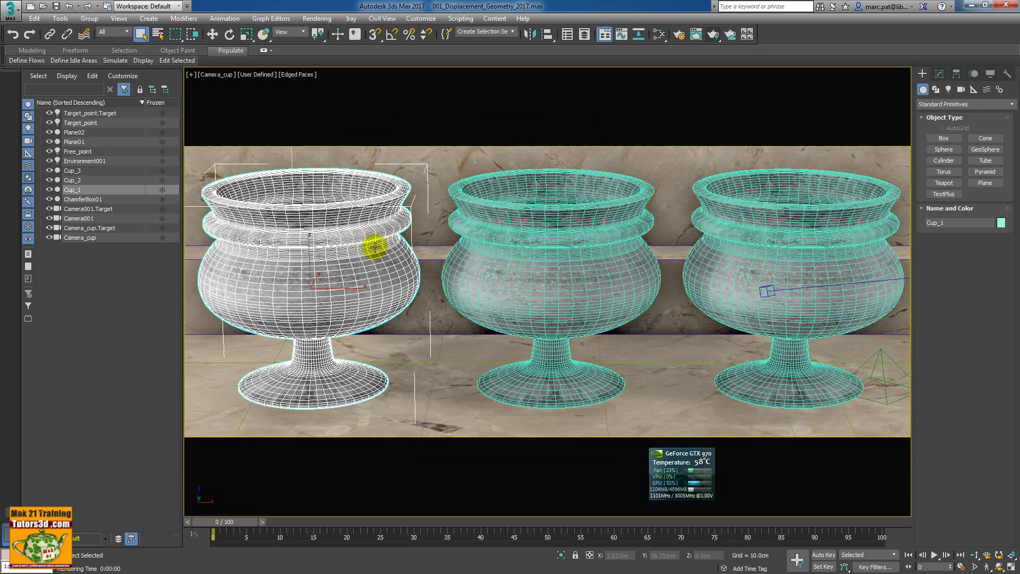
right_click(355, 275)
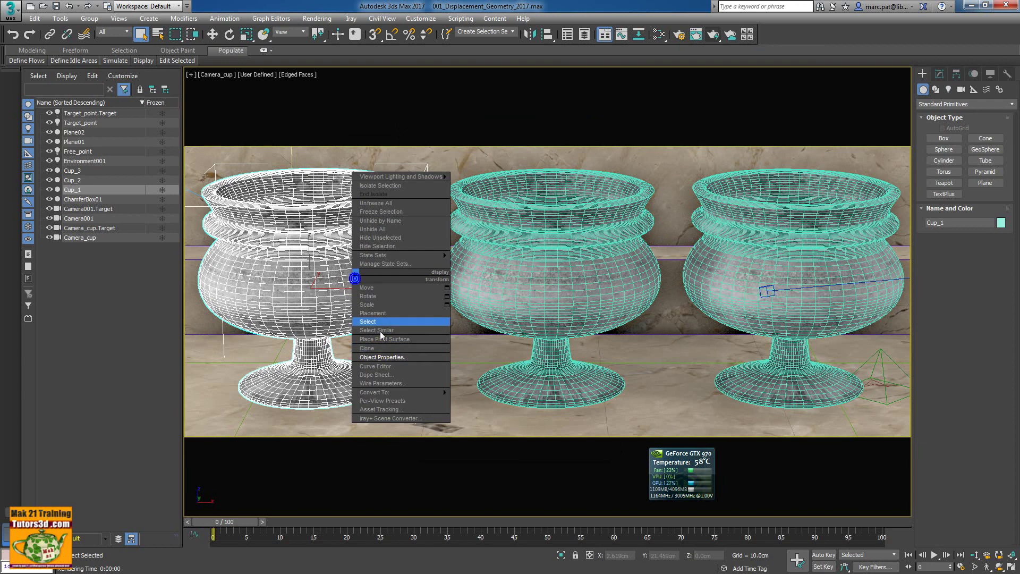
left_click(388, 358)
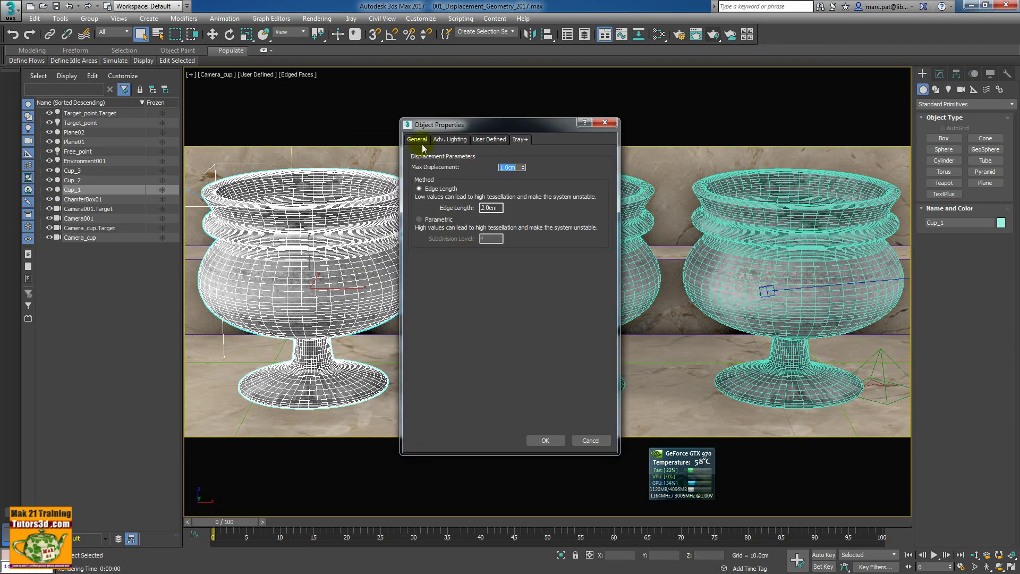
left_click(417, 139)
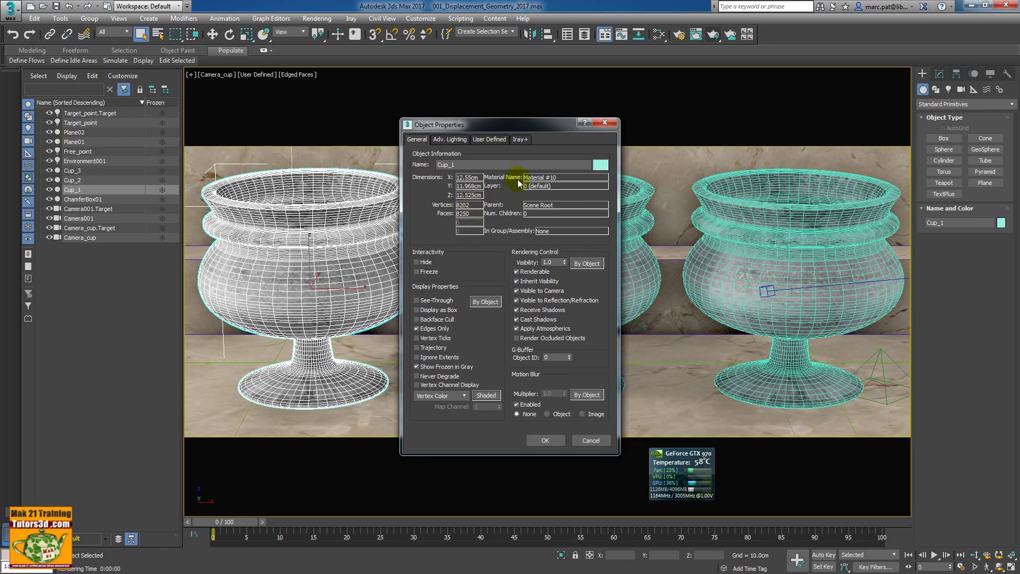
left_click(519, 139)
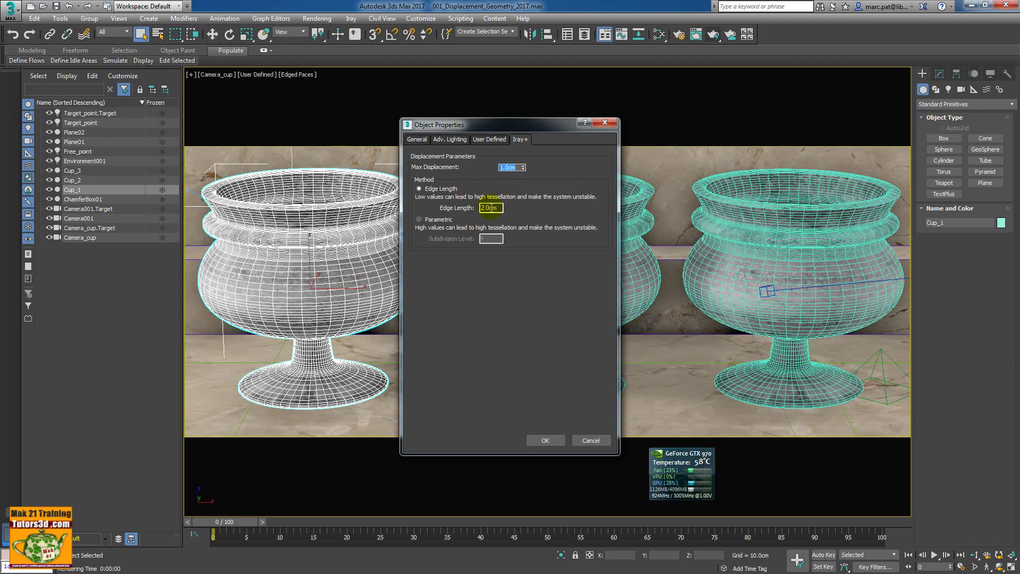
left_click(605, 123)
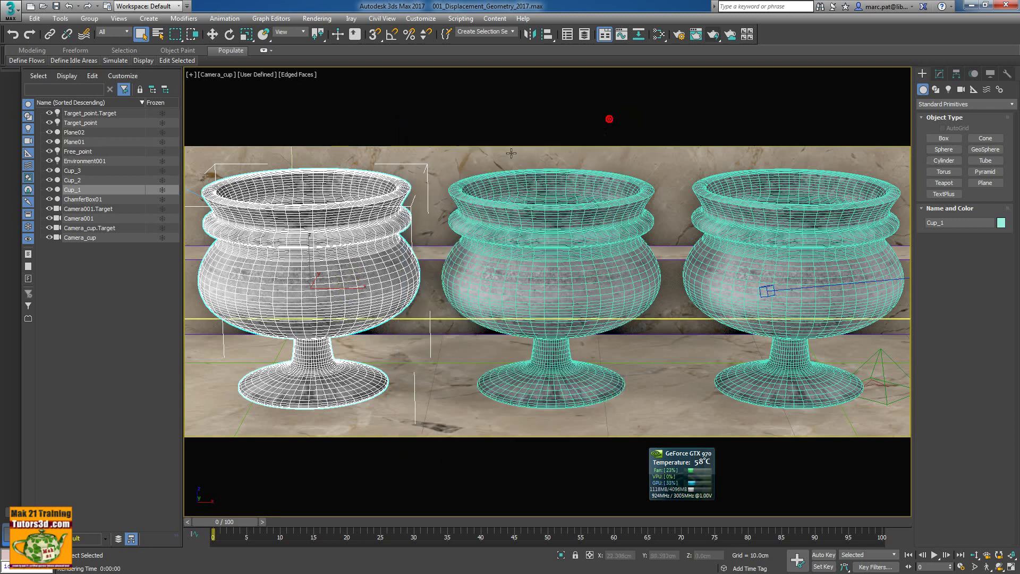
Open 002_Displacement_Edge Length_2017 without saving the current scene.
left_click(43, 8)
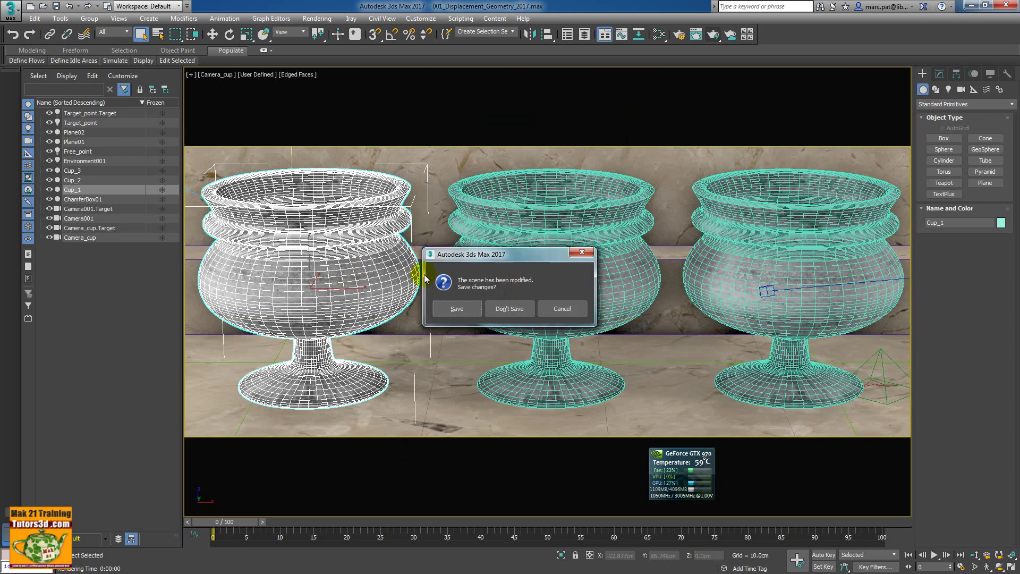
left_click(512, 307)
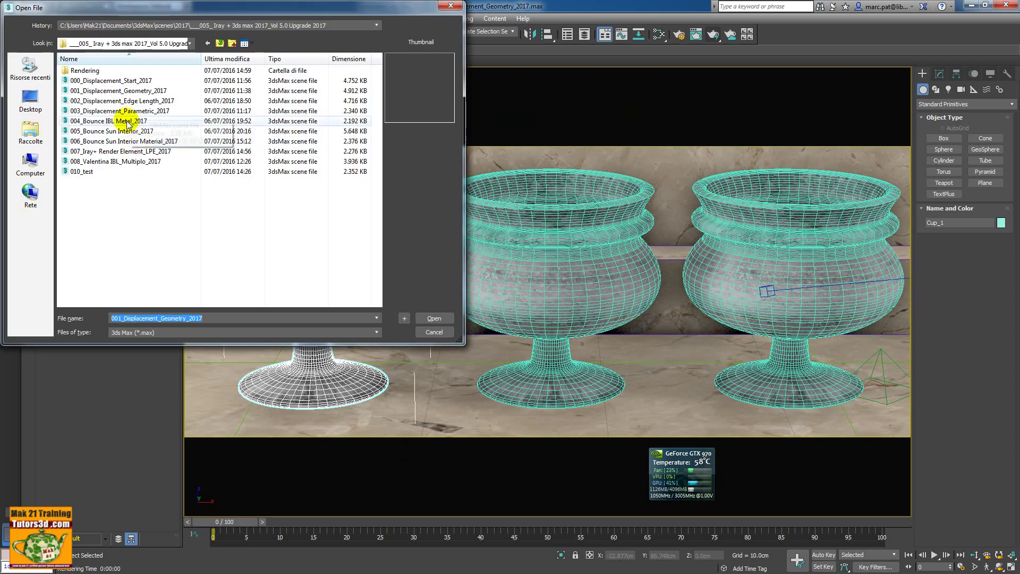
left_click(133, 102)
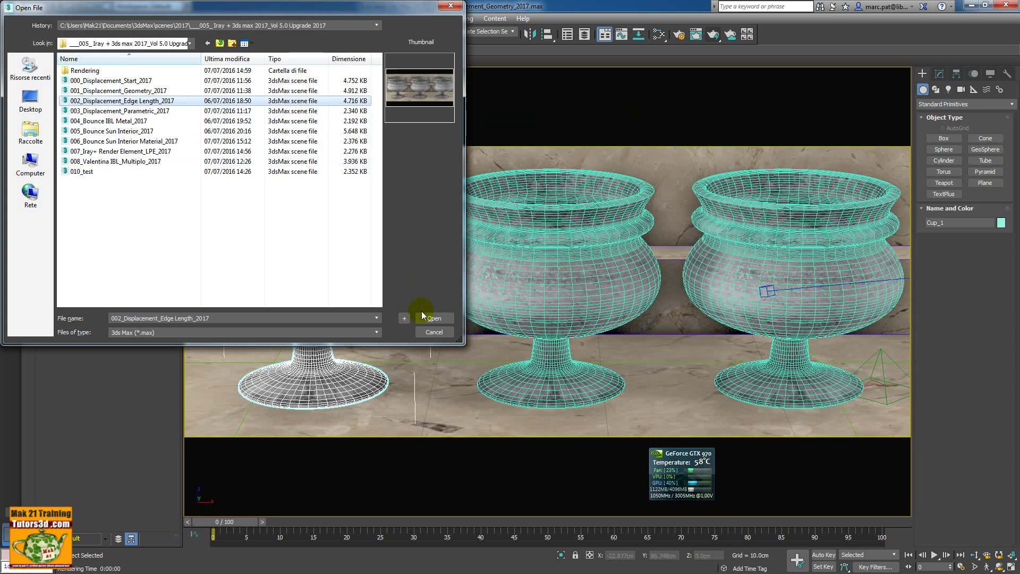
left_click(441, 319)
left_click(498, 319)
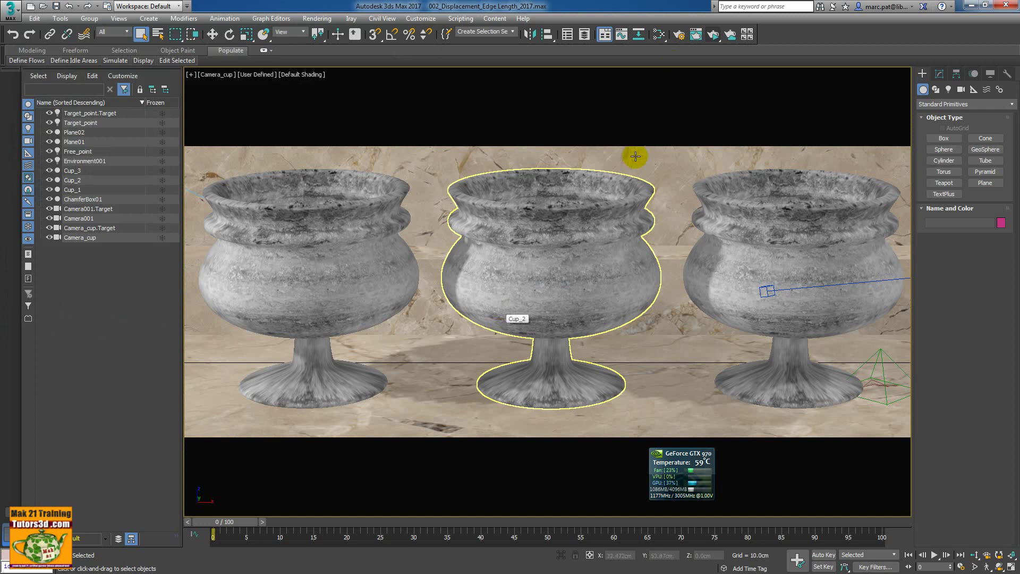
left_click(659, 35)
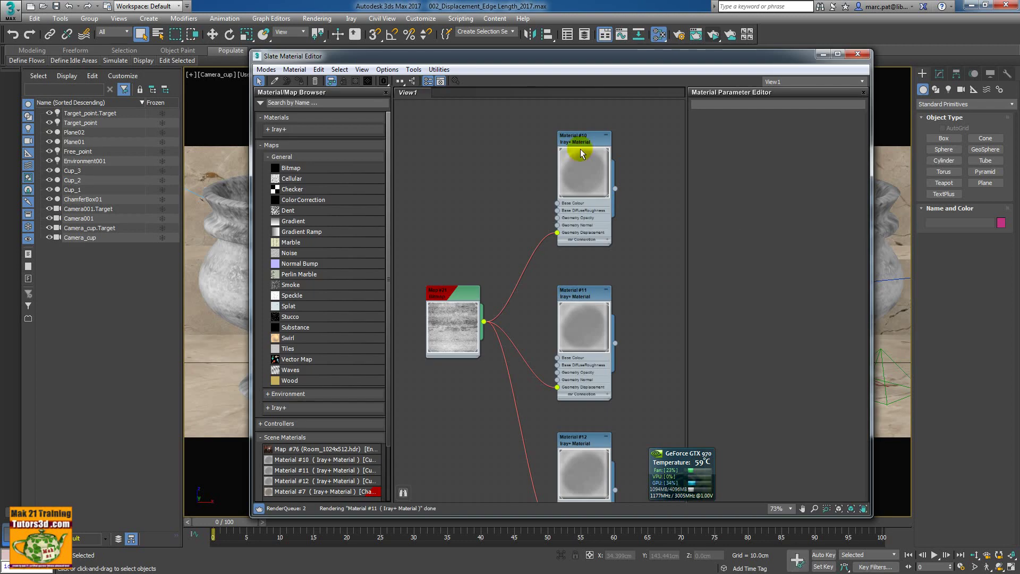
double_click(582, 154)
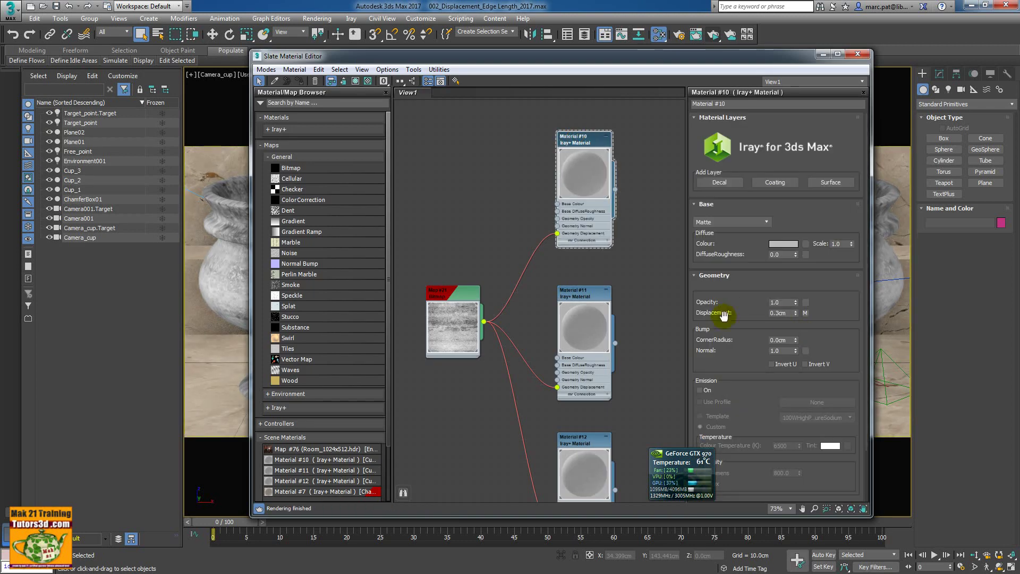
double_click(590, 299)
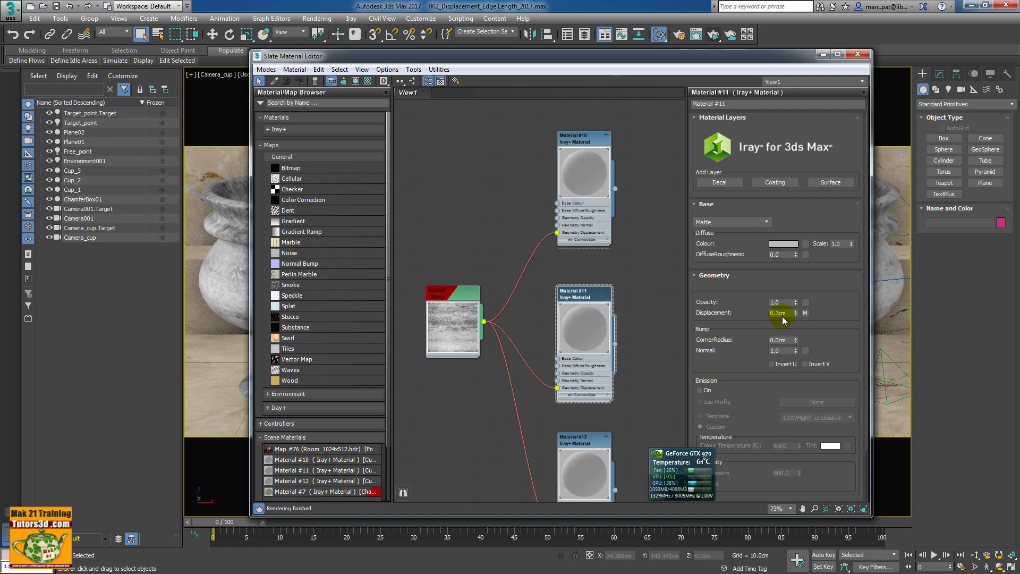
double_click(593, 445)
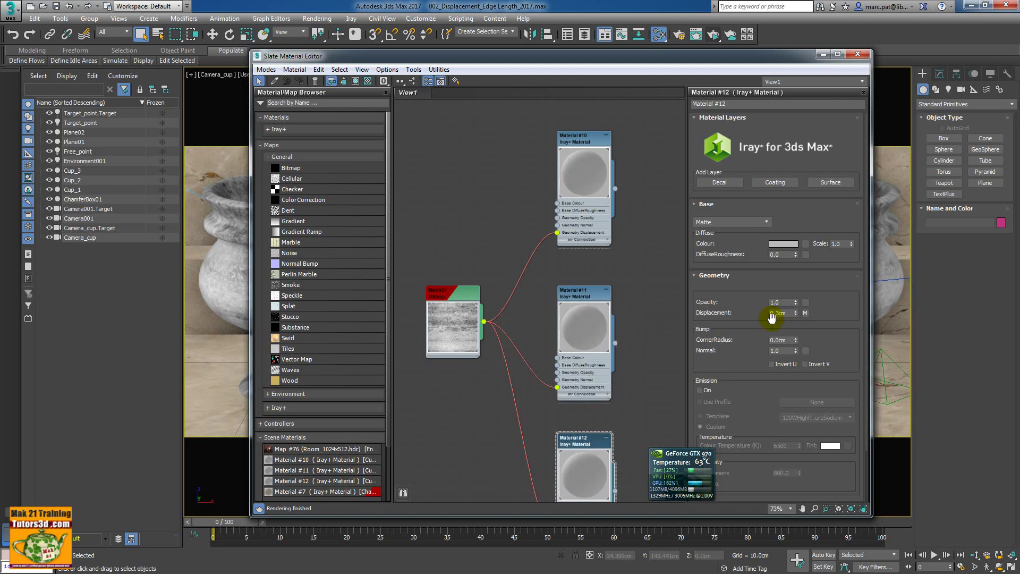
left_click(858, 54)
left_click(471, 269)
left_click(357, 227)
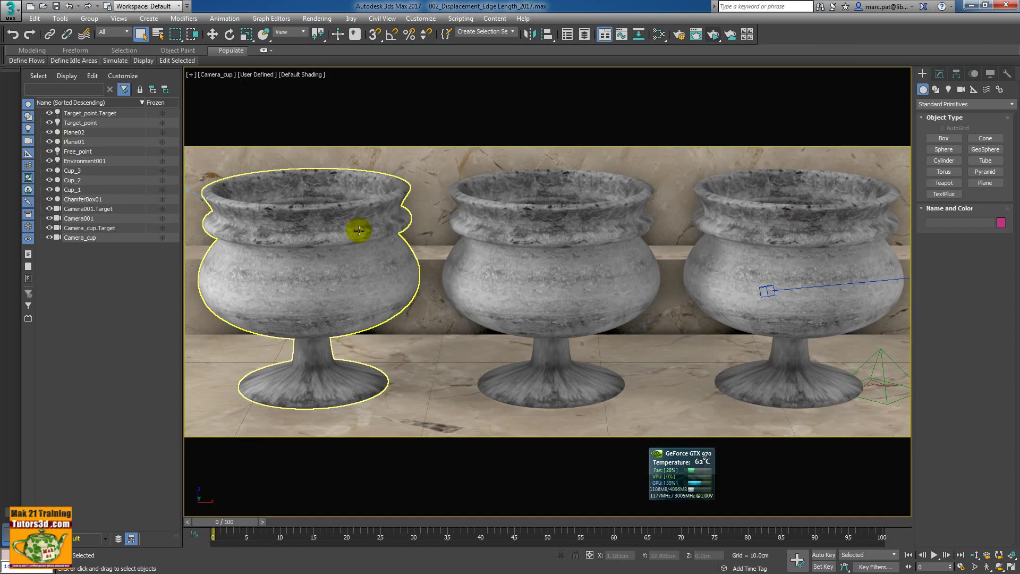
right_click(360, 234)
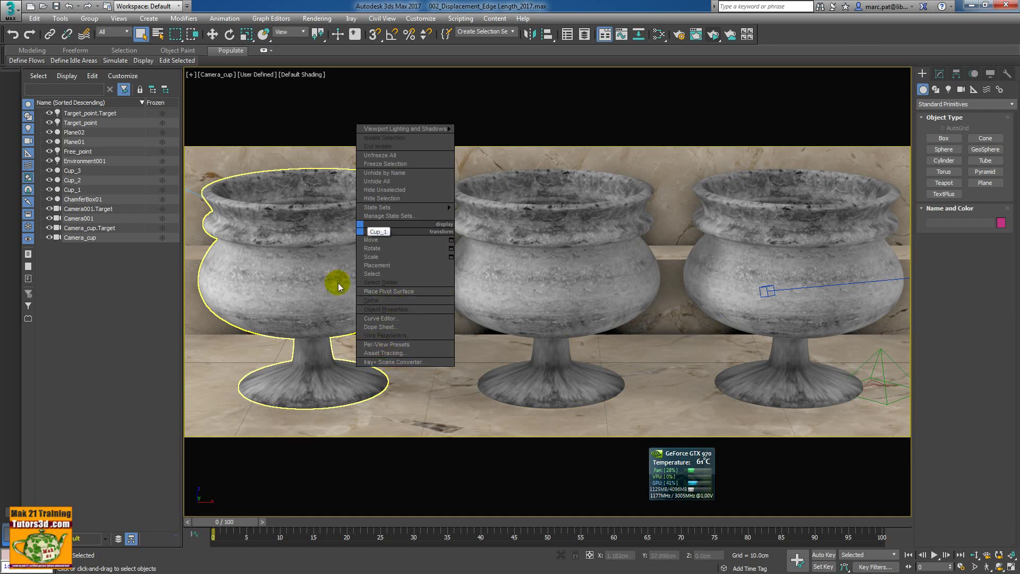
left_click(332, 270)
right_click(337, 253)
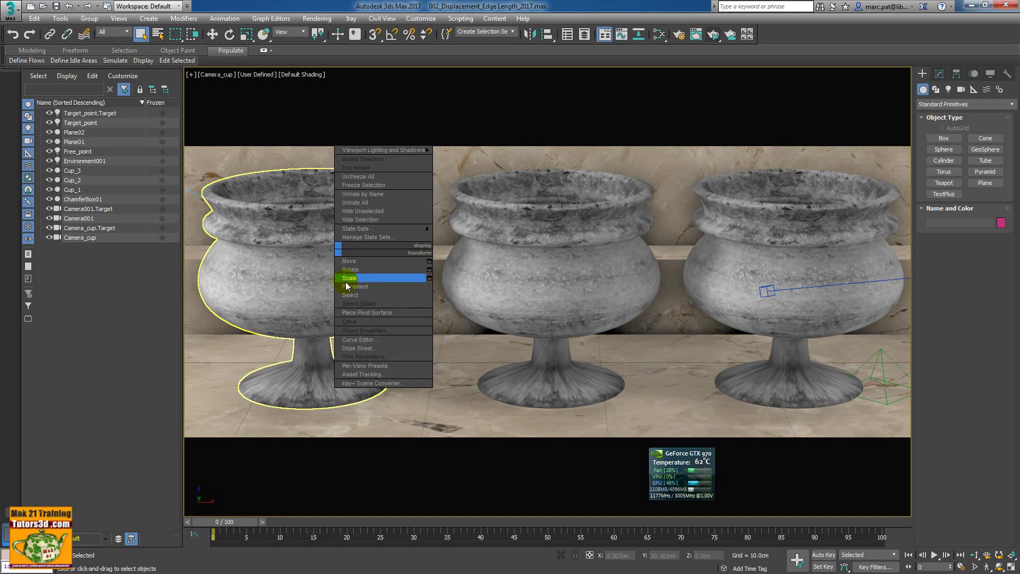
left_click(371, 333)
left_click(318, 233)
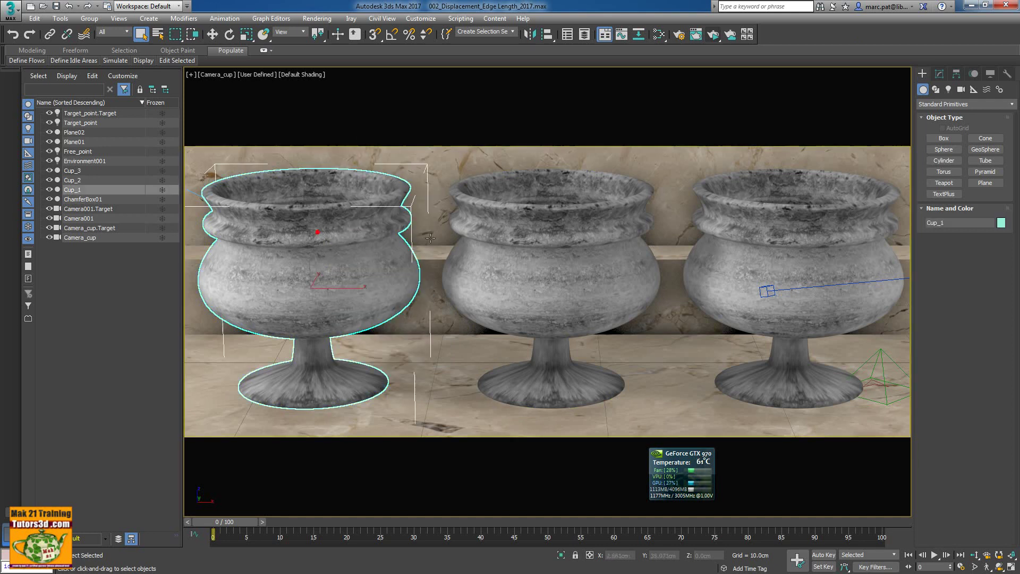
right_click(352, 239)
left_click(376, 318)
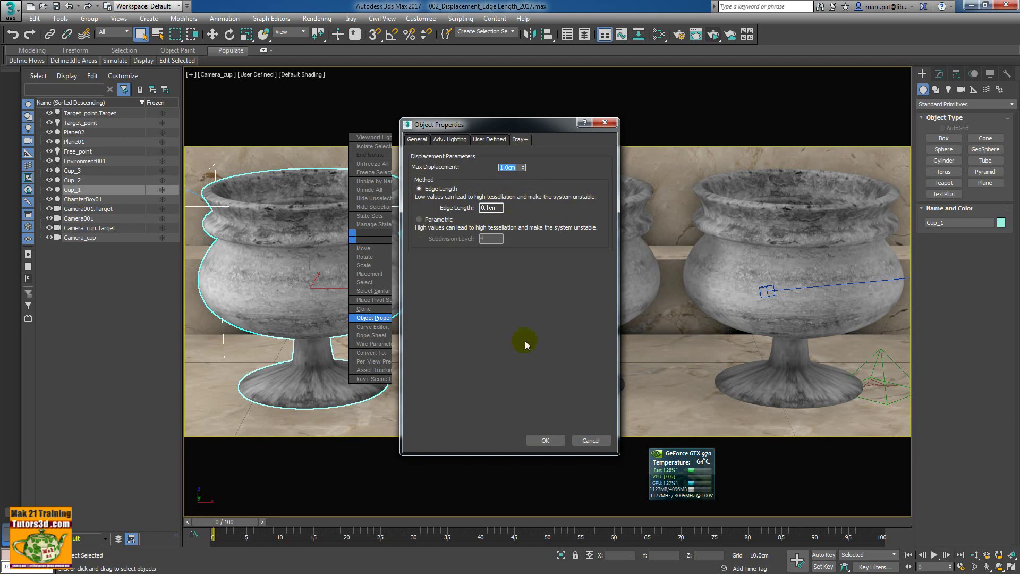
left_click(598, 440)
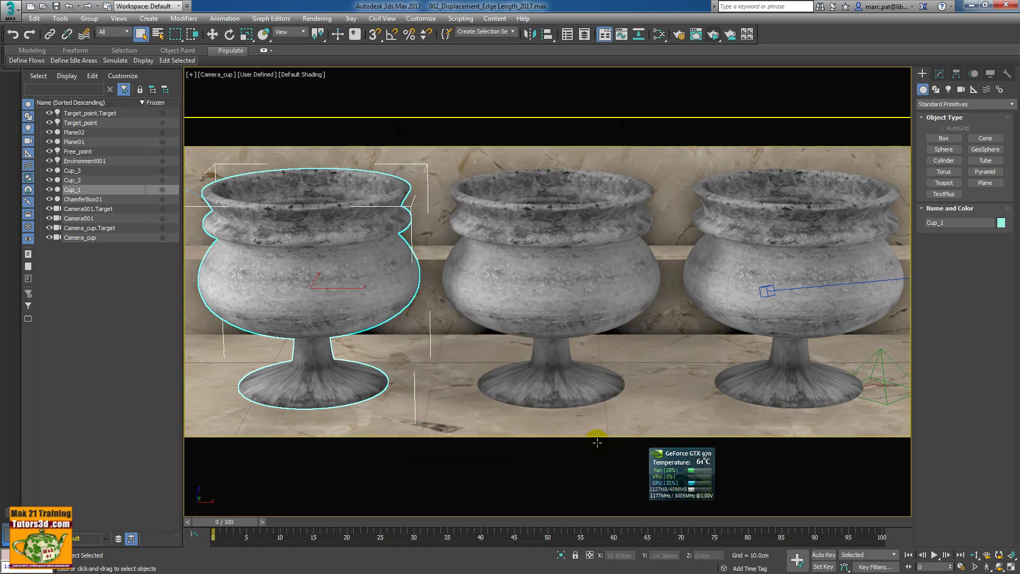
mouse_move(684, 474)
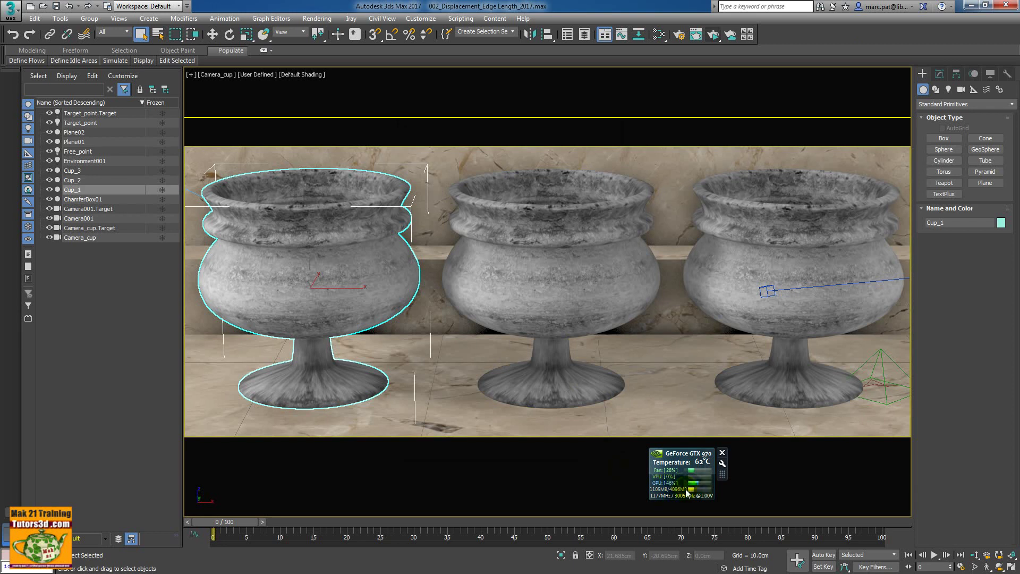
left_click(544, 280)
right_click(546, 281)
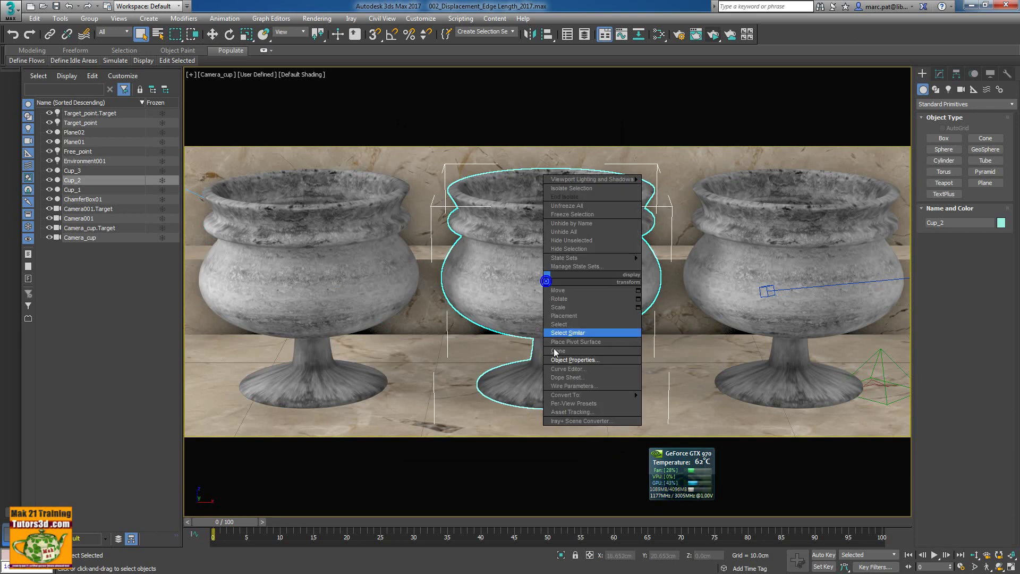
left_click(560, 360)
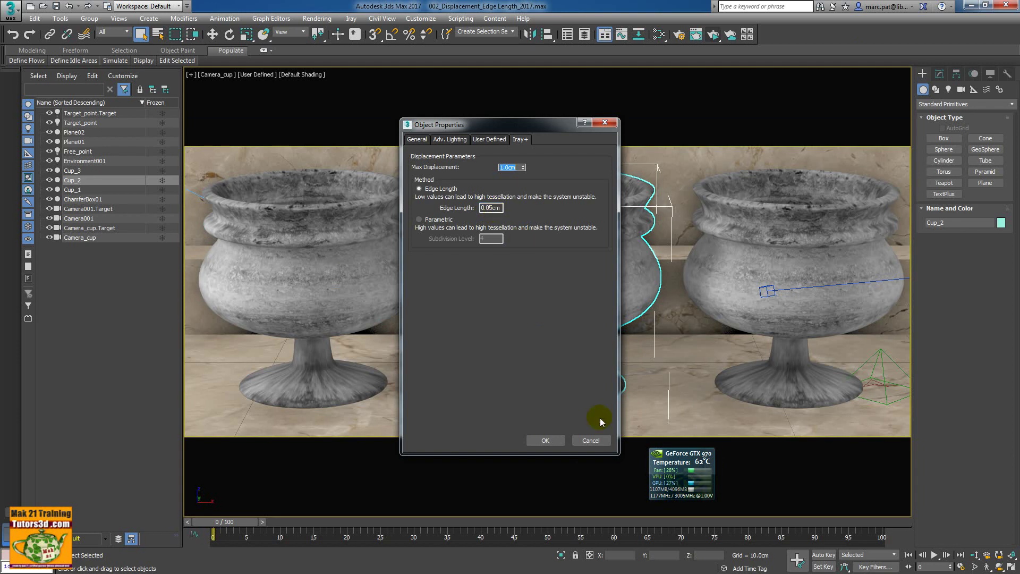
left_click(597, 440)
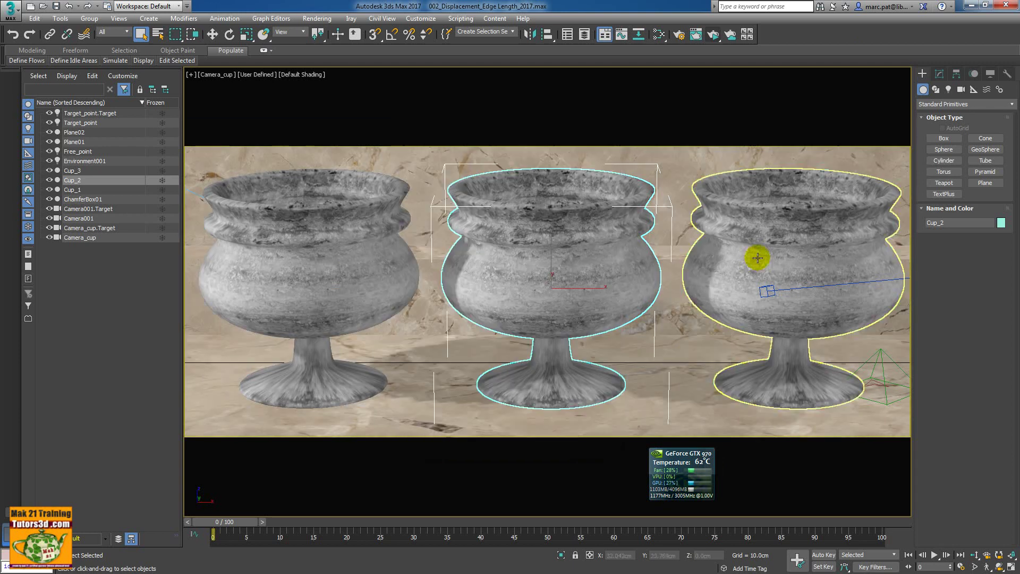
left_click(752, 257)
right_click(758, 253)
left_click(786, 331)
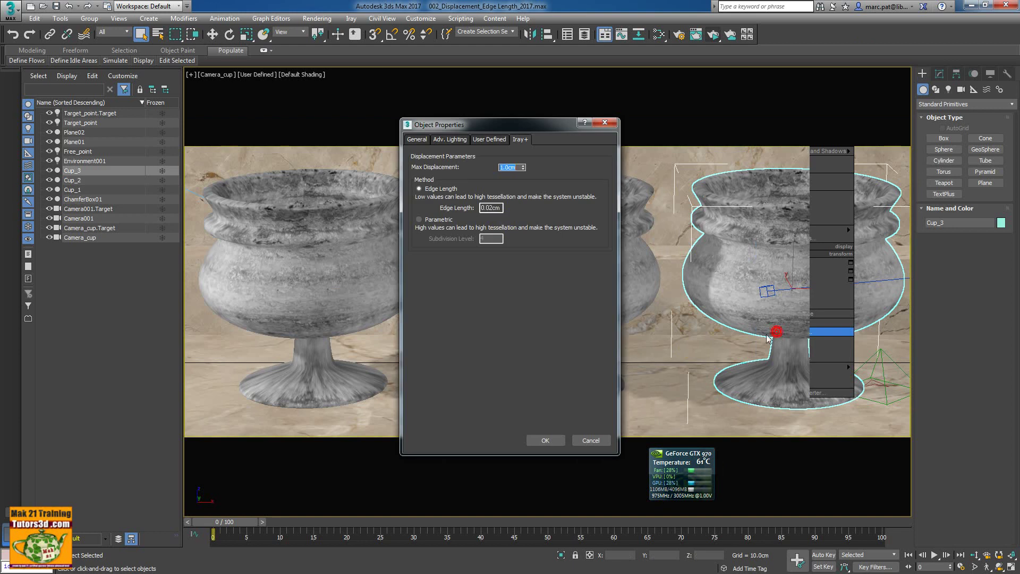
left_click(489, 208)
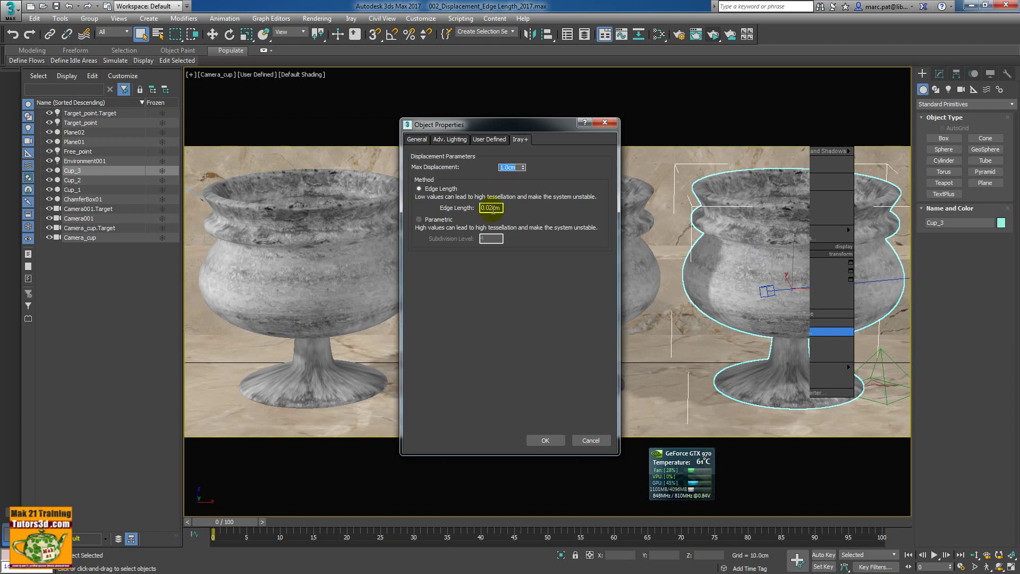
left_click(592, 441)
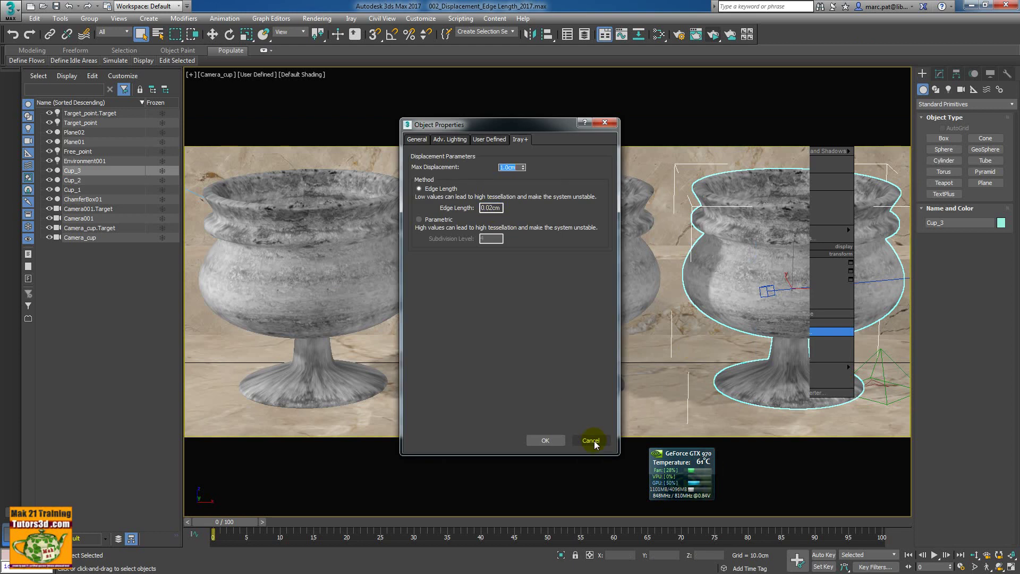
left_click(592, 440)
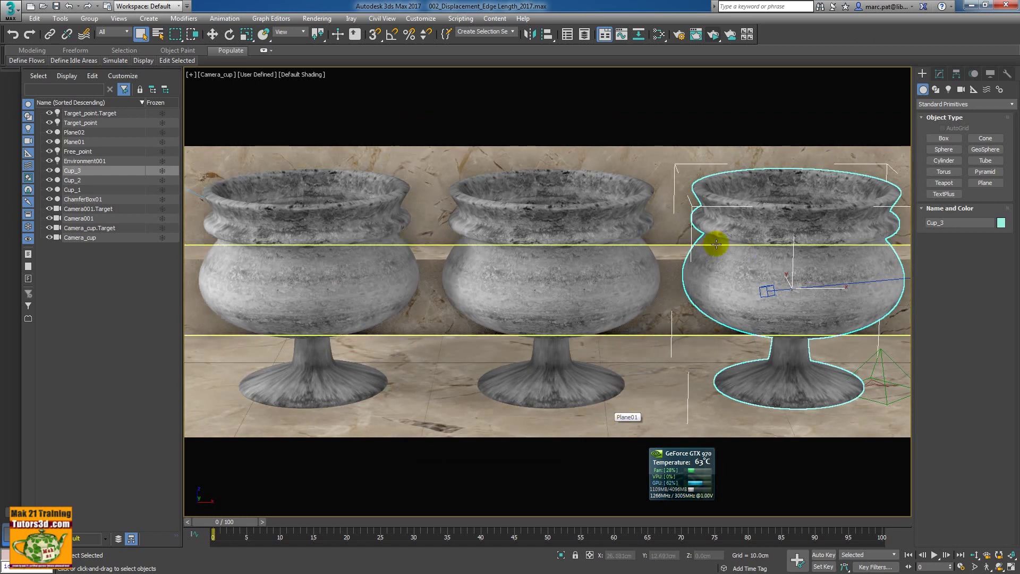
Set the Iray+ render target to Production Rendering Mode in Render Setup.
left_click(681, 39)
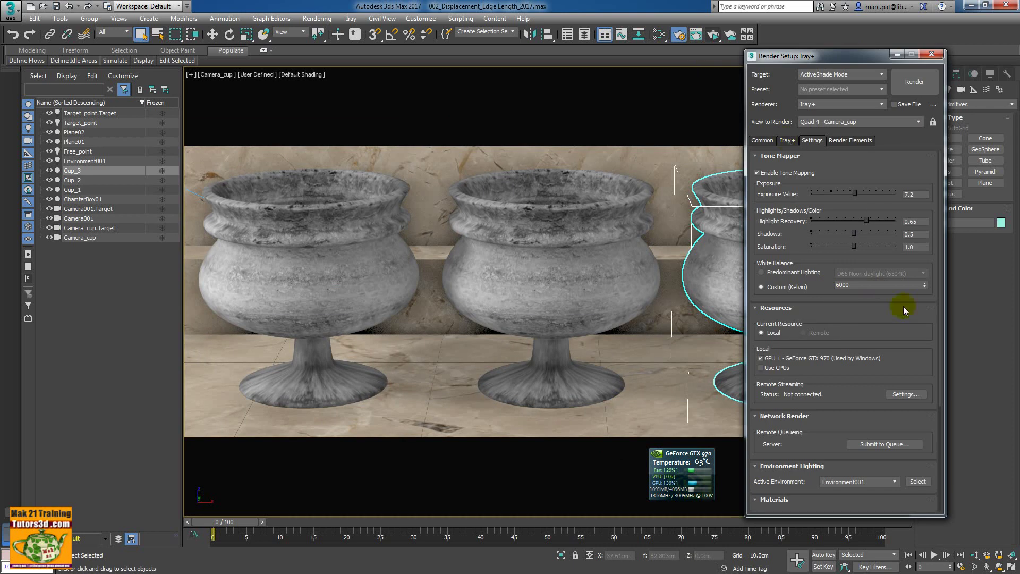
scroll(848, 398, "down", 3)
scroll(860, 346, "down", 3)
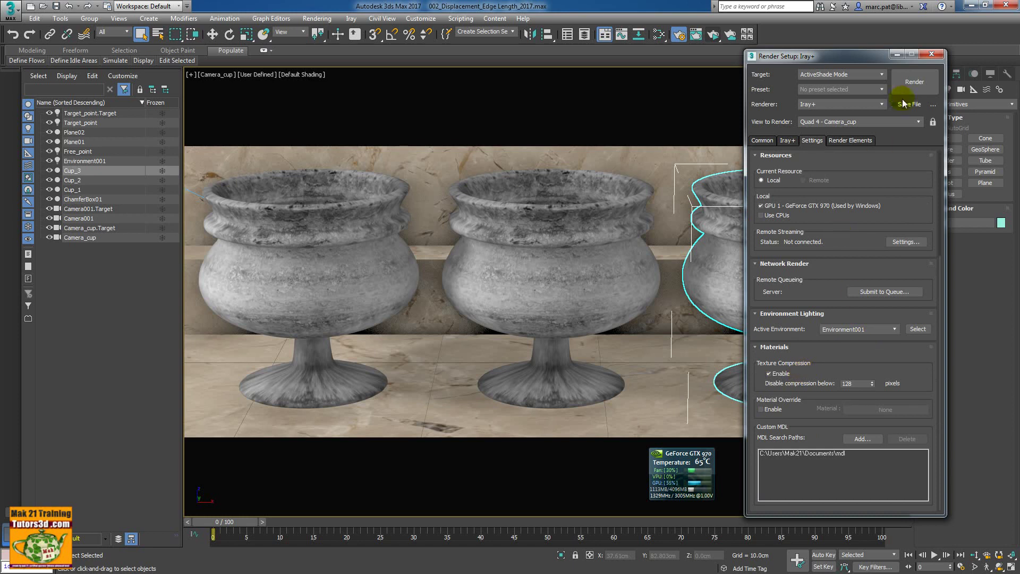
left_click(874, 79)
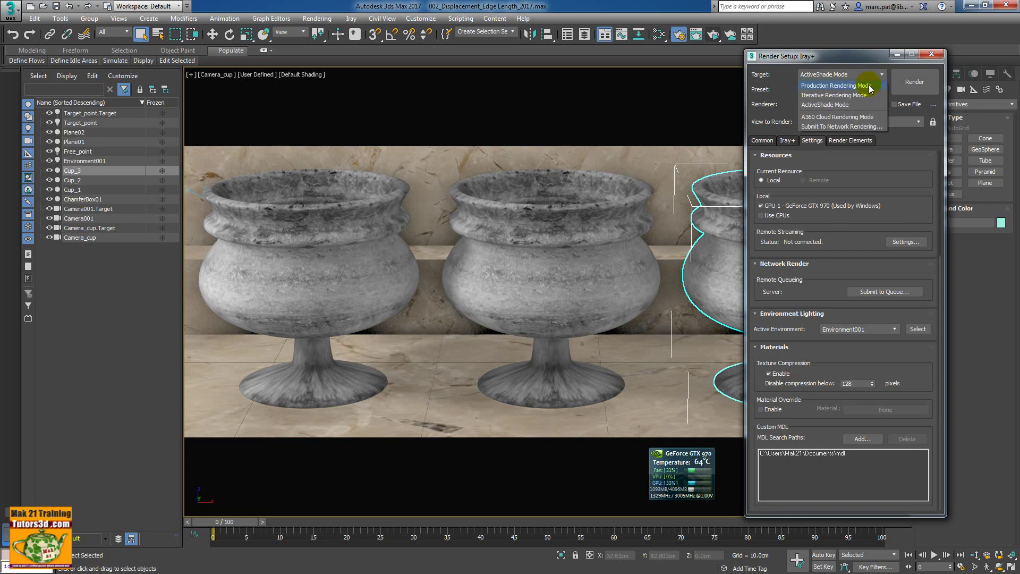
left_click(869, 86)
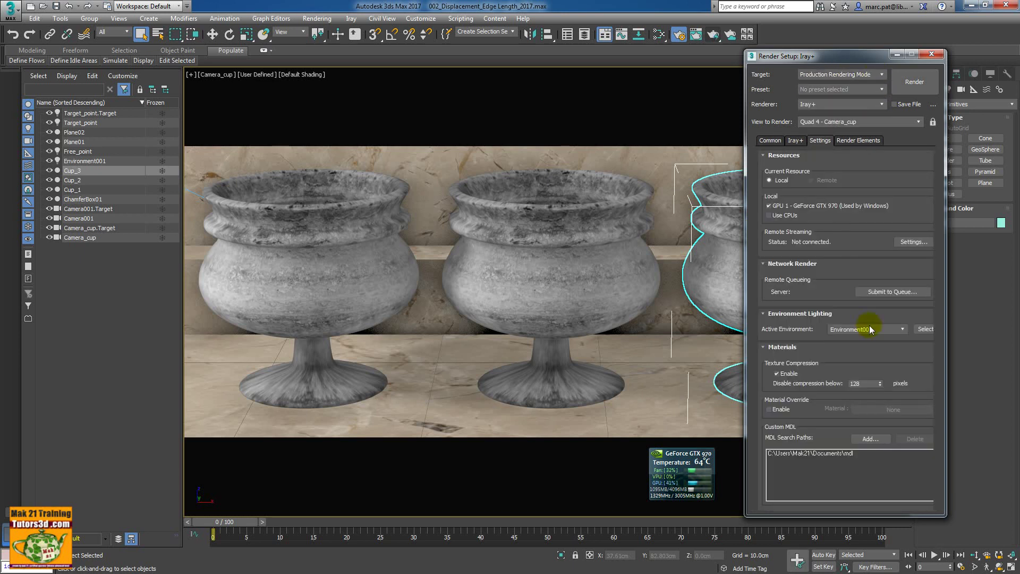
Start the Iray+ production render of the three displaced cups.
left_click(905, 81)
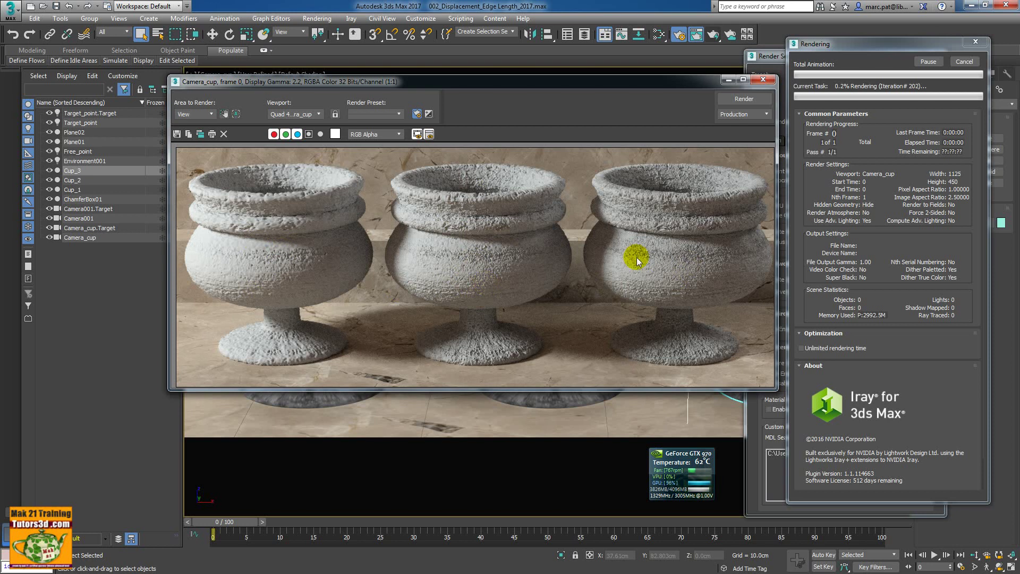
Close the render frame window, cancel rendering, and close the saved image viewer.
left_click(765, 80)
left_click(964, 62)
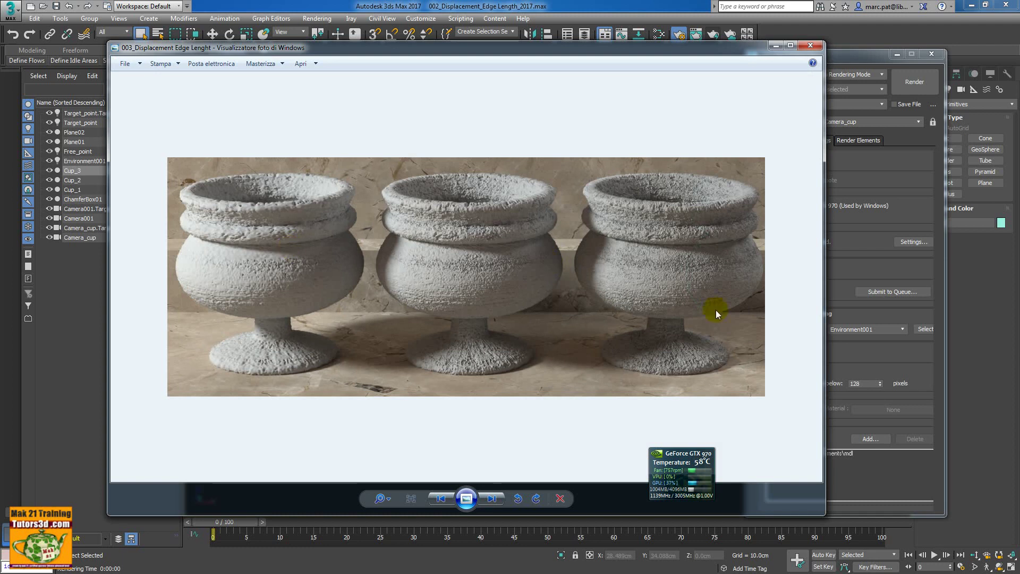
left_click(817, 46)
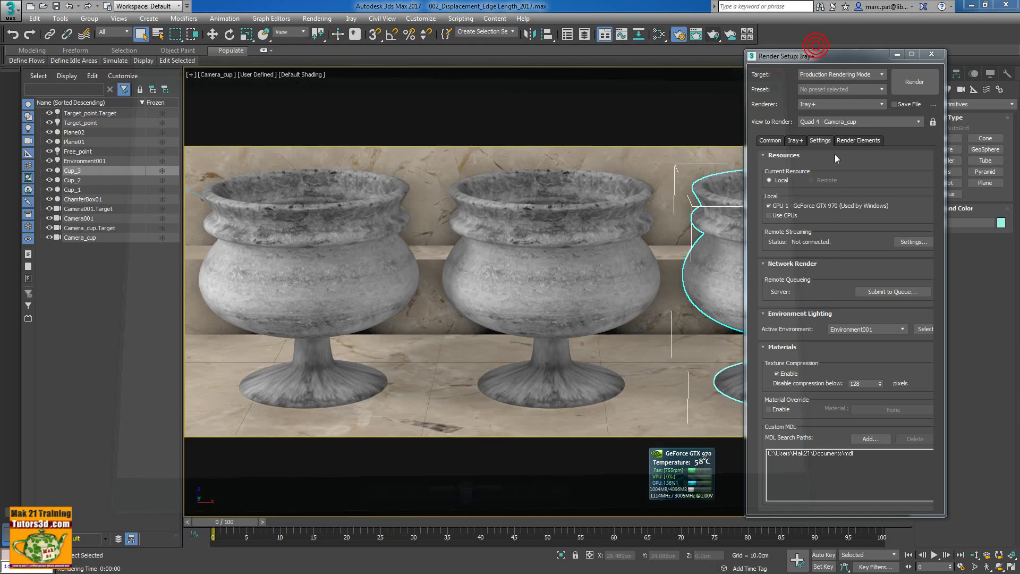